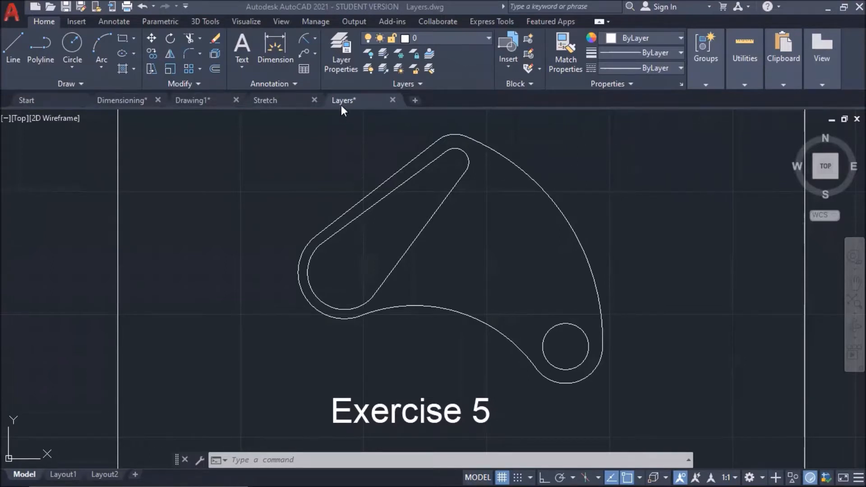
In Layer Properties, create a new layer named Object.
left_click(341, 69)
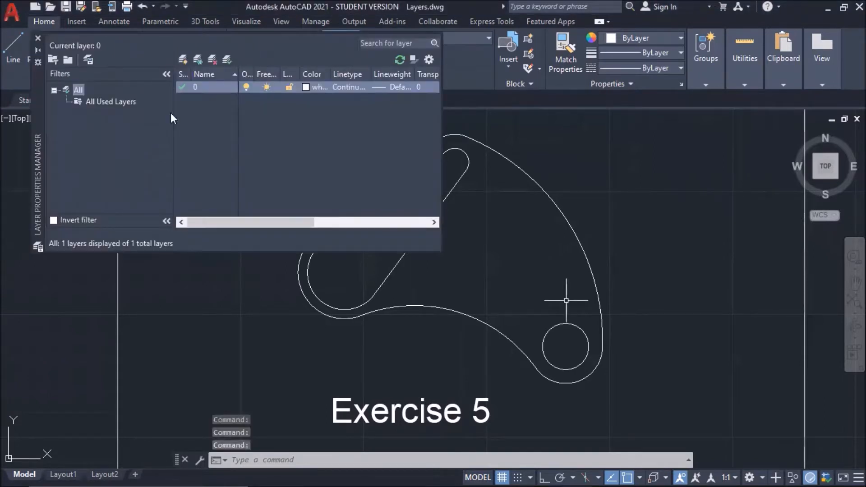
left_click(183, 61)
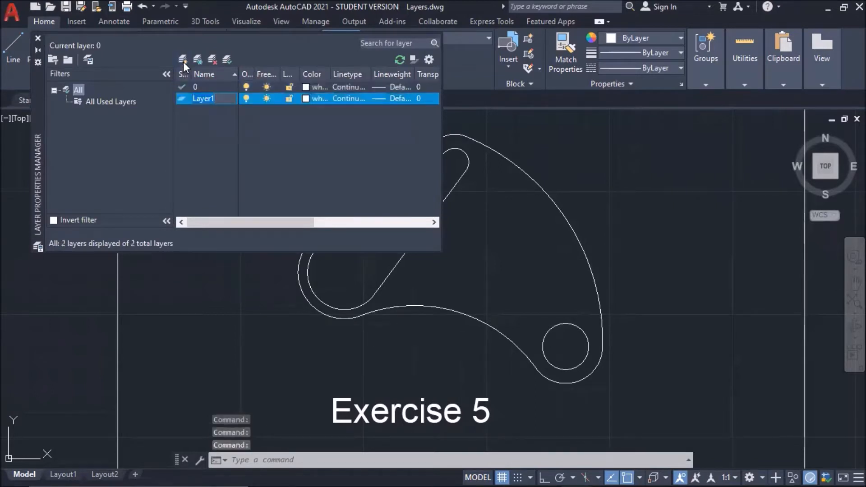
type("Object")
key("Return")
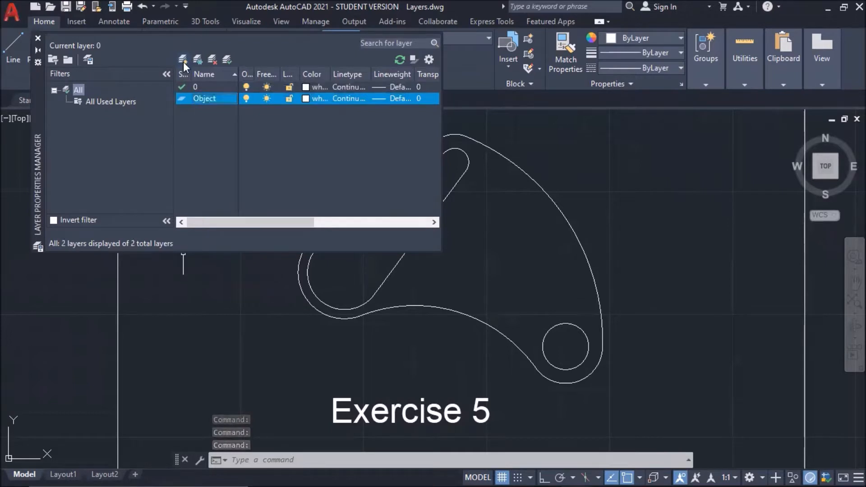
Give the Object layer cyan colour and a 0.25 mm lineweight.
left_click(306, 99)
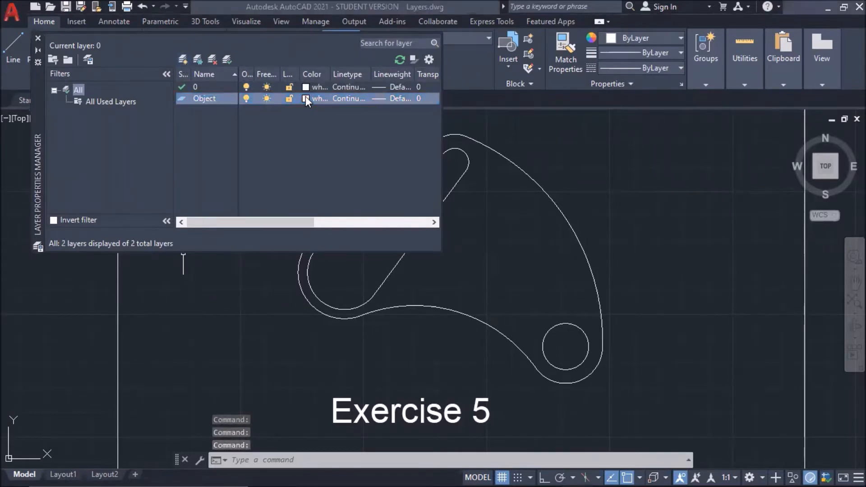
left_click(368, 277)
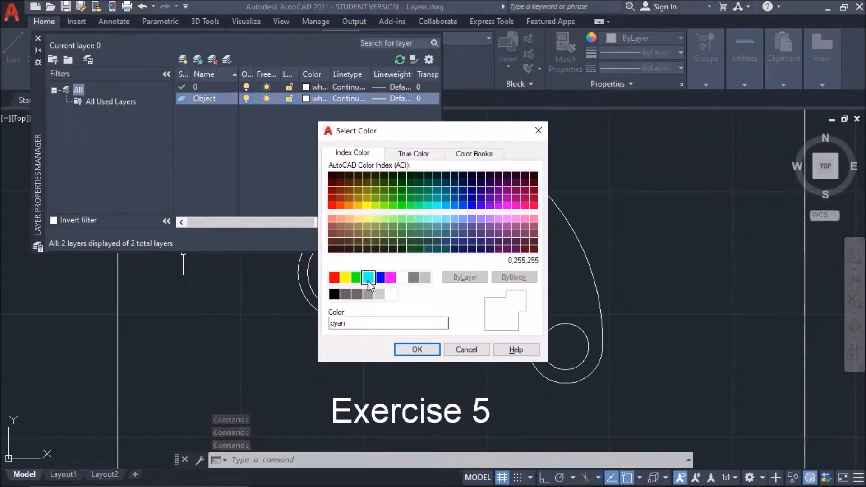
left_click(417, 350)
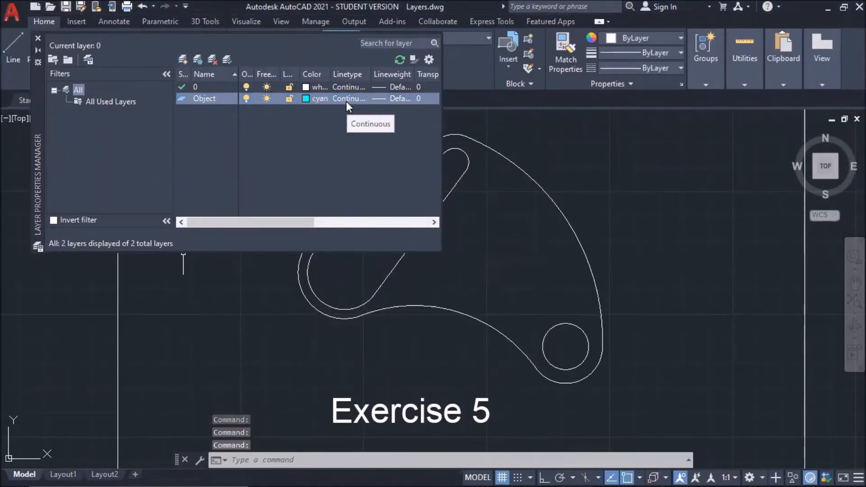
left_click(394, 98)
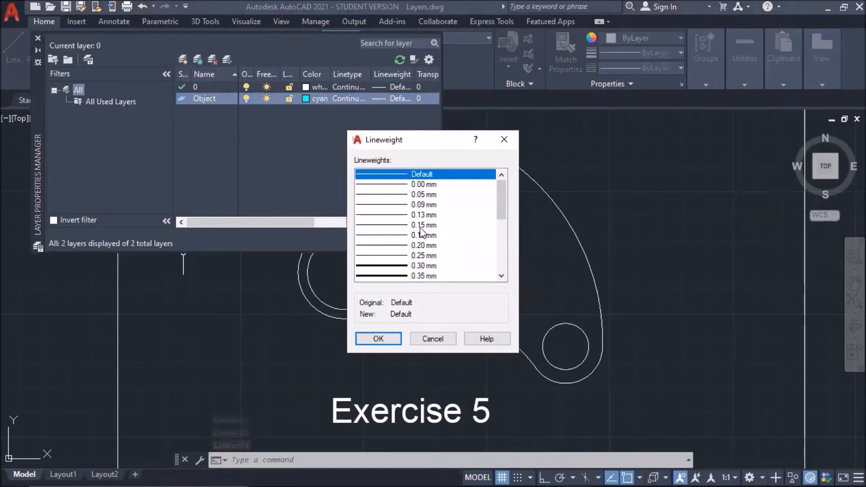
left_click(422, 255)
left_click(384, 342)
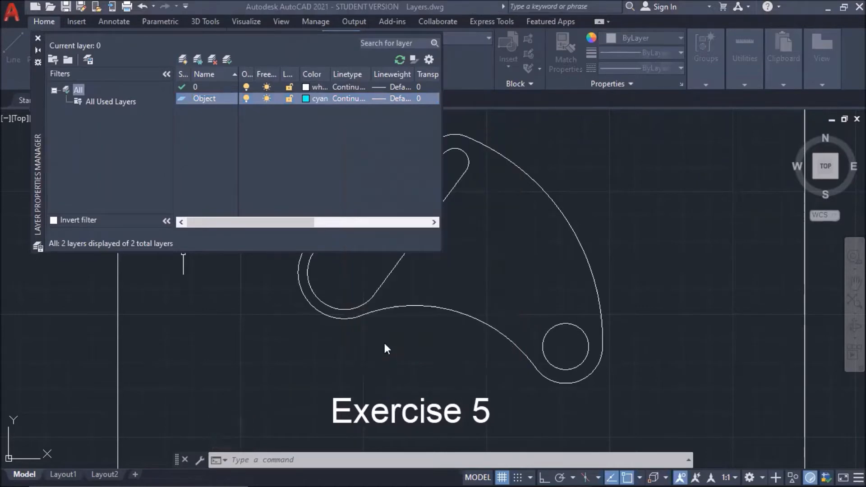
Add a new layer named 'Center Line' and set its colour to red.
left_click(182, 60)
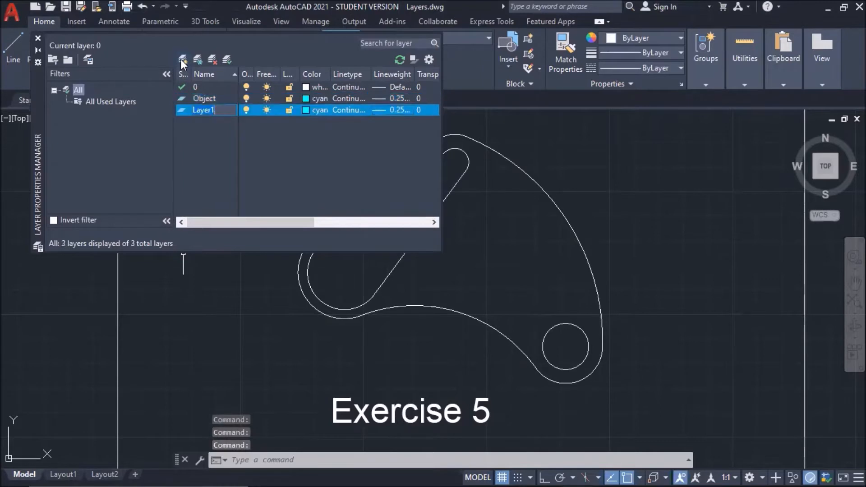
type("Cen")
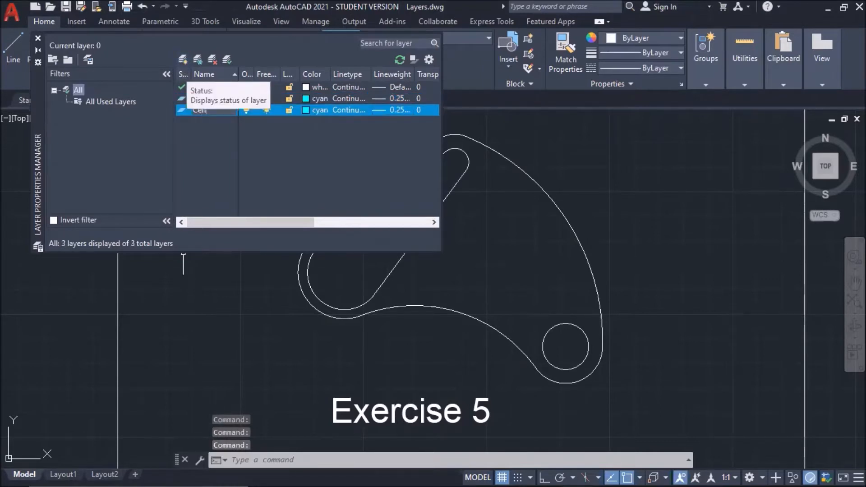
type("ter Line")
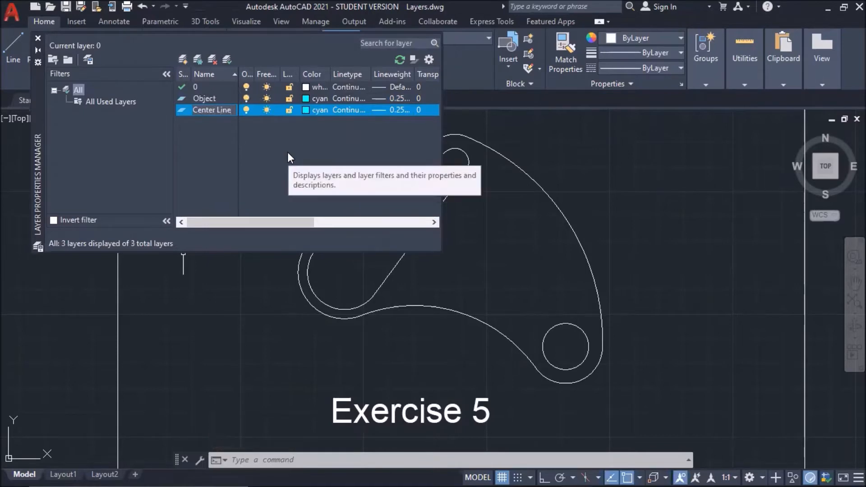
key("Return")
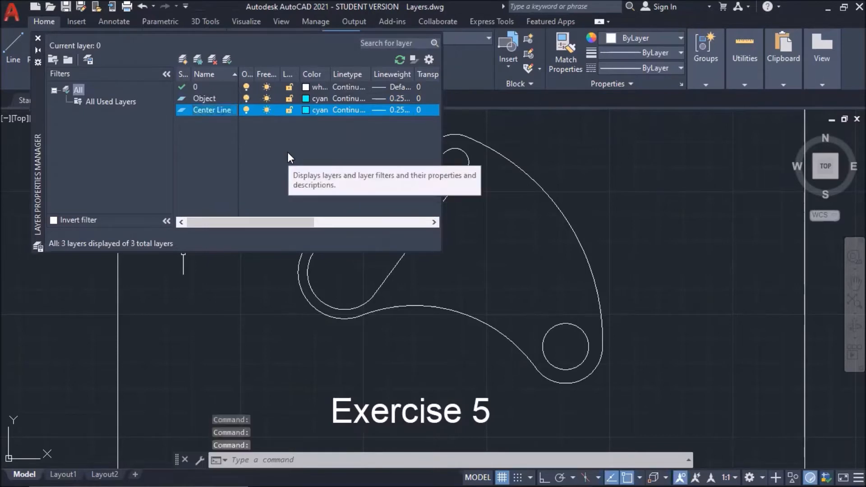
left_click(305, 111)
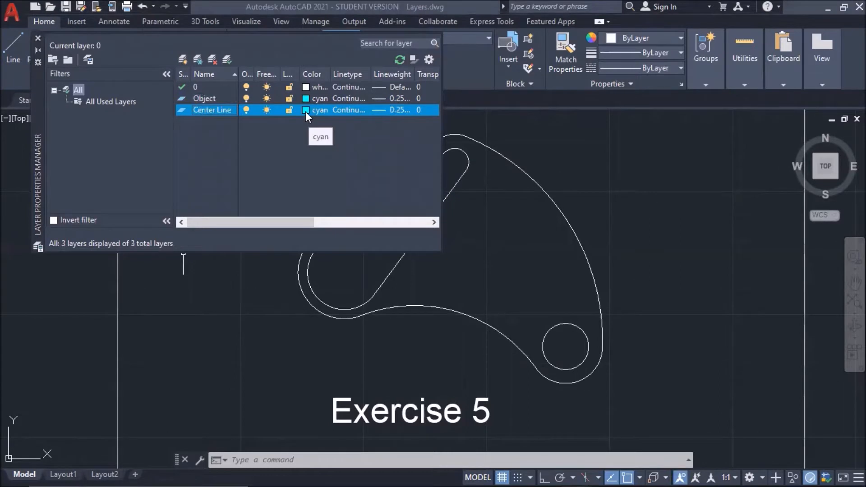
left_click(335, 278)
left_click(417, 351)
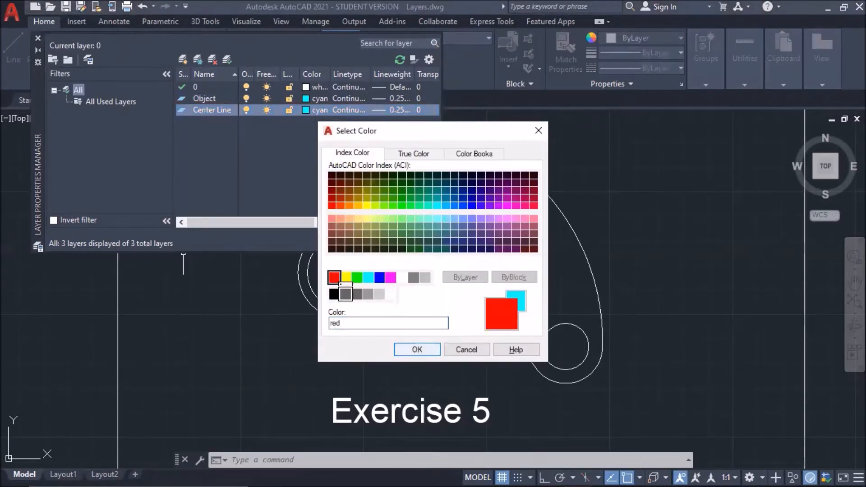
Assign the CENTERX2 linetype to the Center Line layer.
left_click(345, 114)
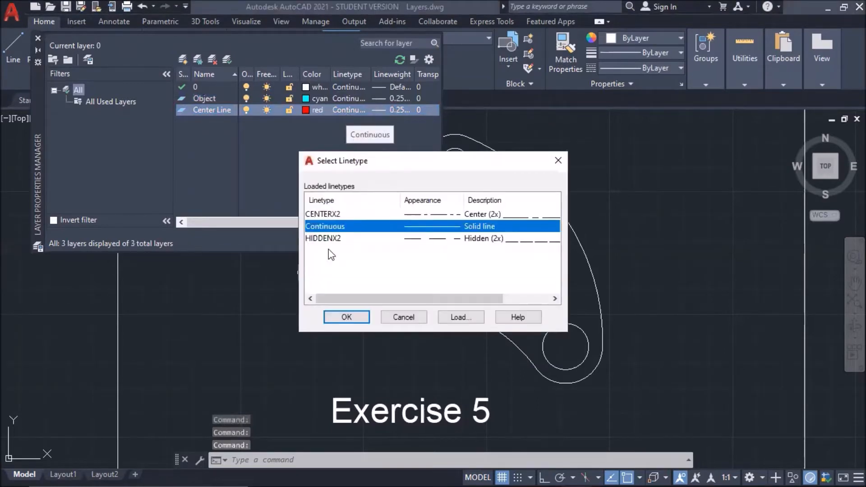
left_click(331, 215)
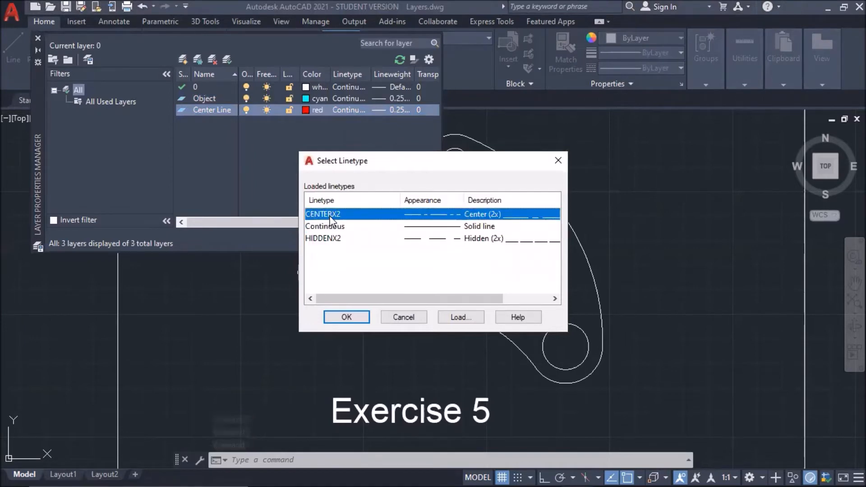
left_click(460, 318)
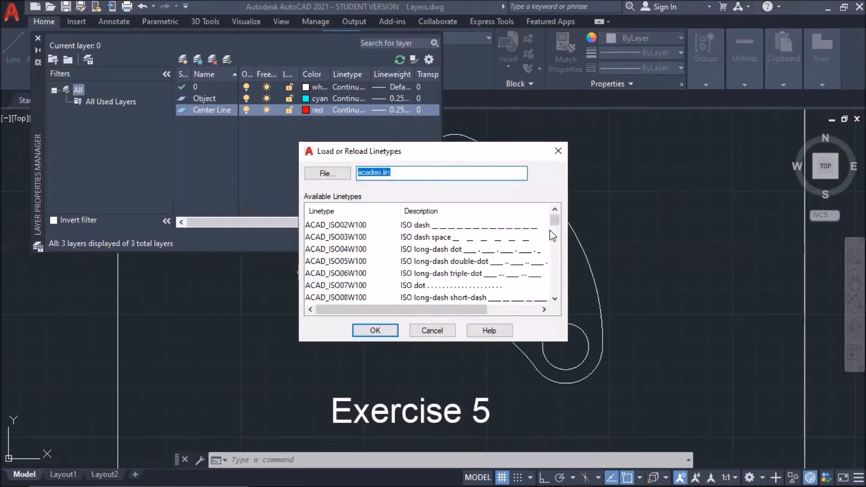
scroll(555, 253, "down", 5)
scroll(552, 257, "down", 5)
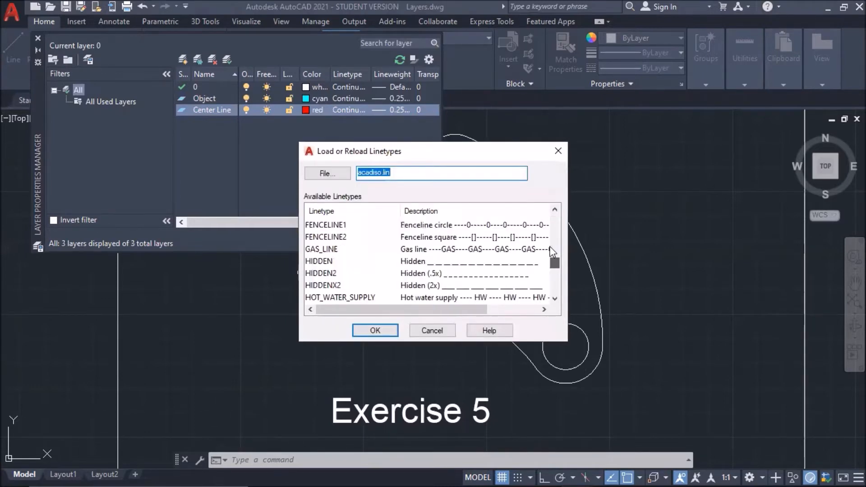
scroll(553, 245, "up", 6)
scroll(554, 245, "down", 1)
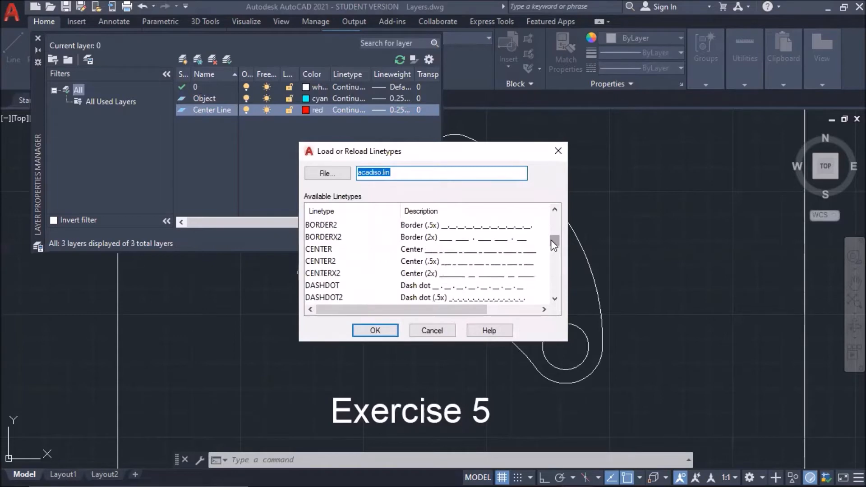
left_click(441, 332)
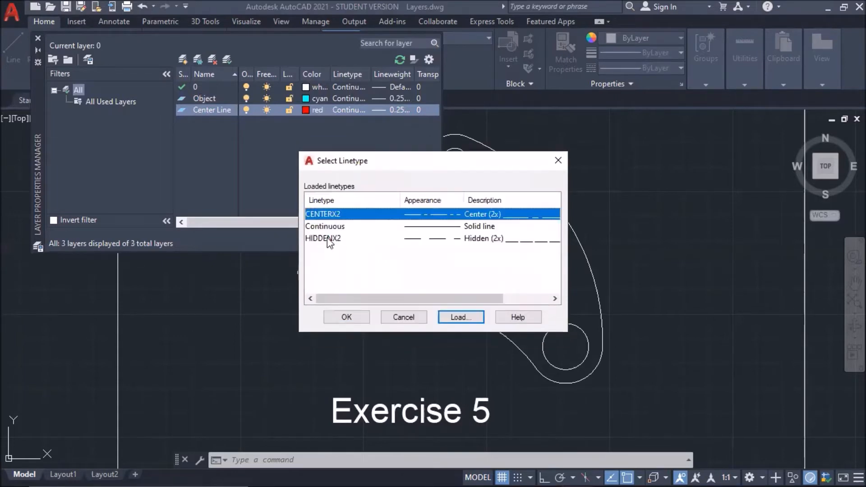
left_click(341, 319)
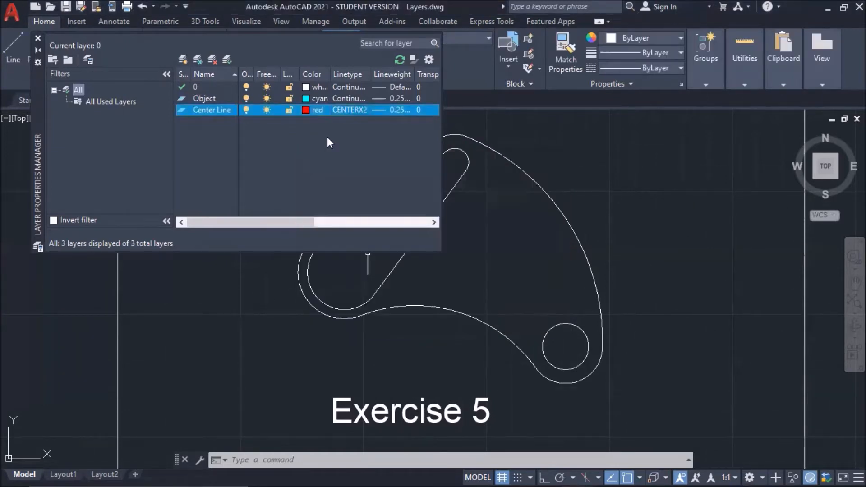
Set the Center Line layer's lineweight to 0.15 mm.
left_click(394, 110)
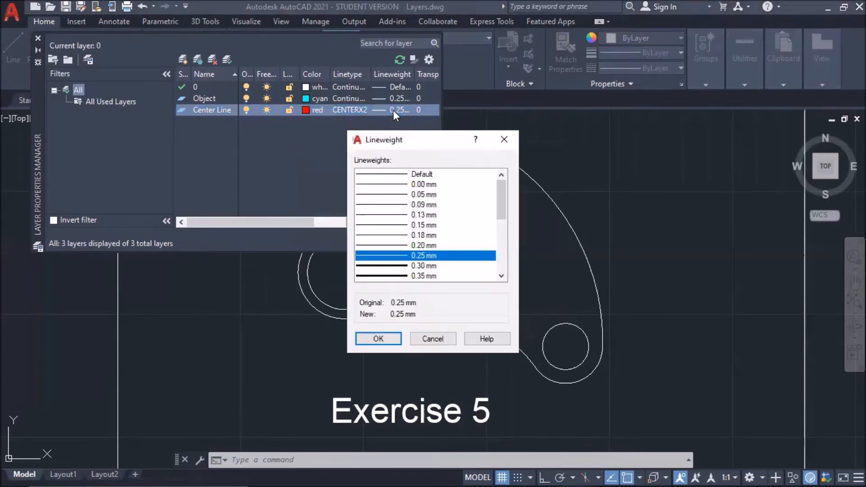
left_click(403, 225)
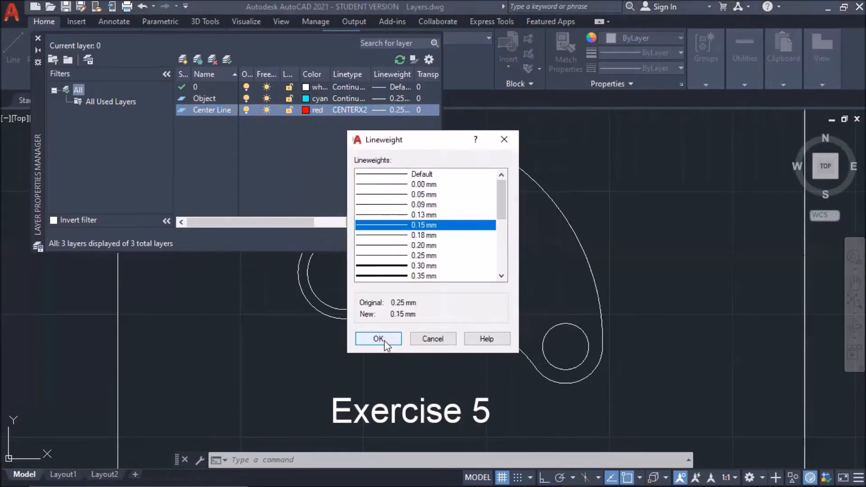
left_click(379, 339)
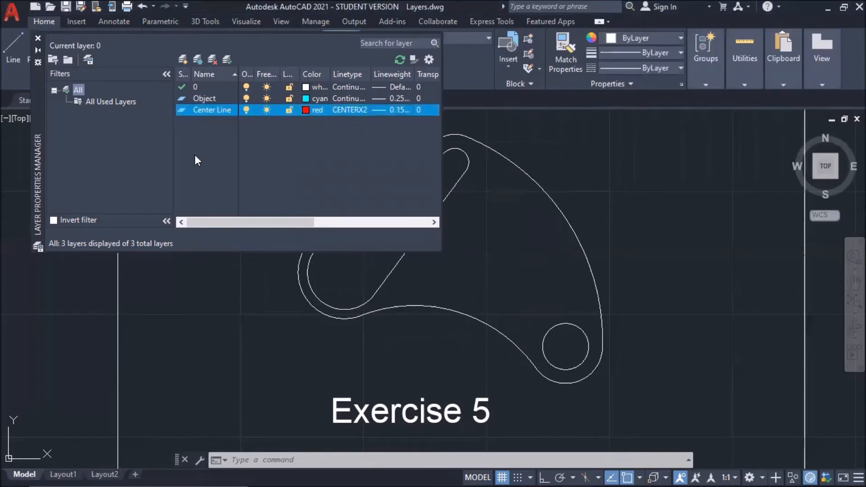
Add a new layer named Dimension below Center Line.
left_click(203, 100)
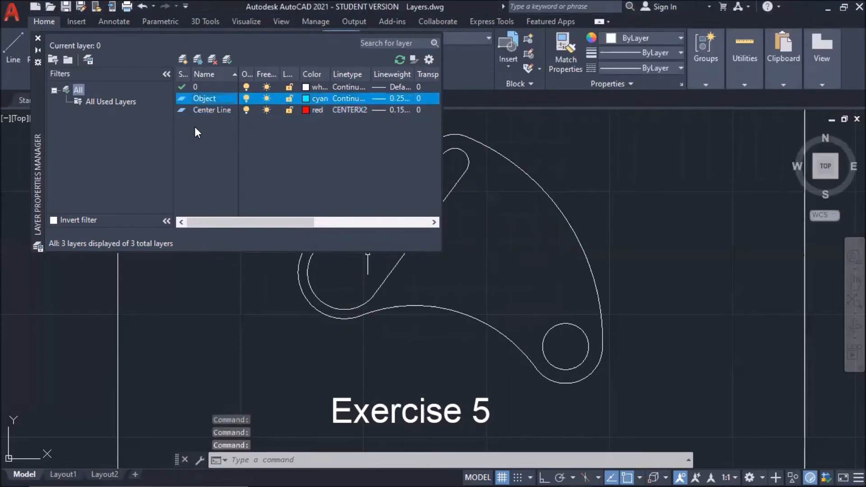
left_click(192, 110)
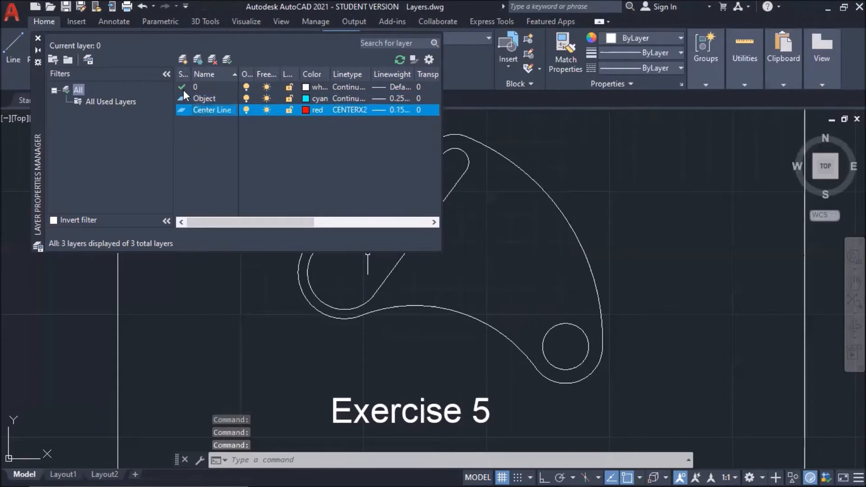
left_click(183, 60)
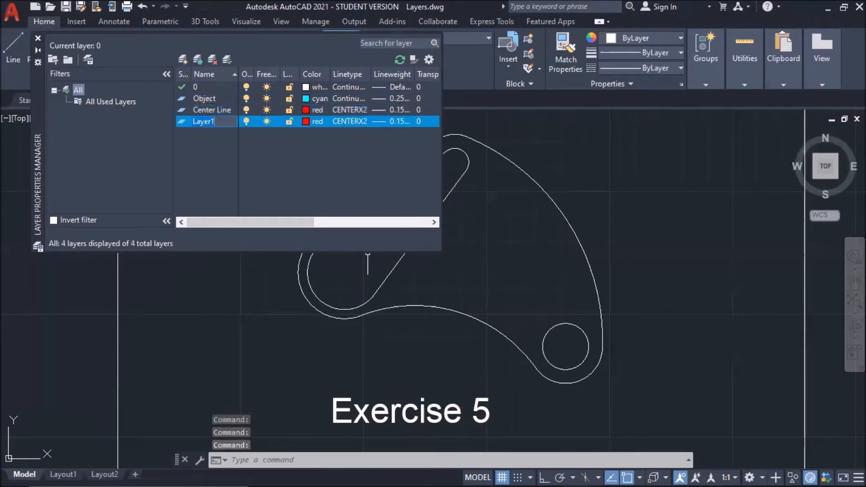
type("f")
type("imen")
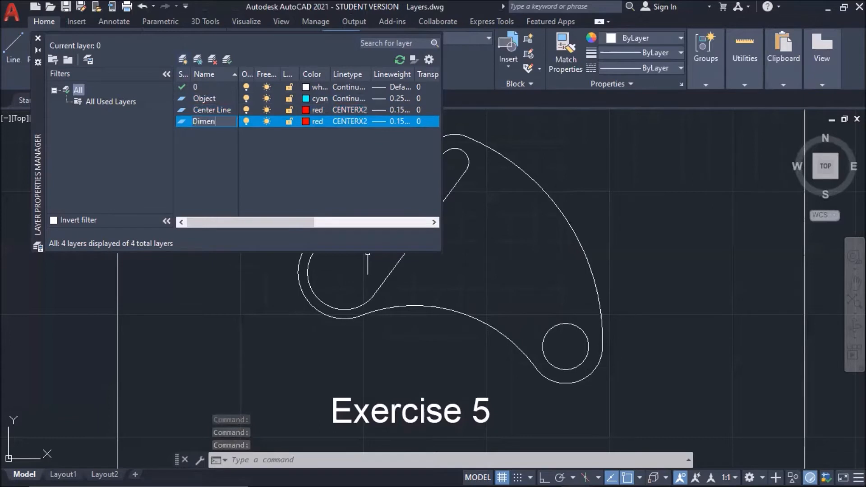
type("sion")
key("Return")
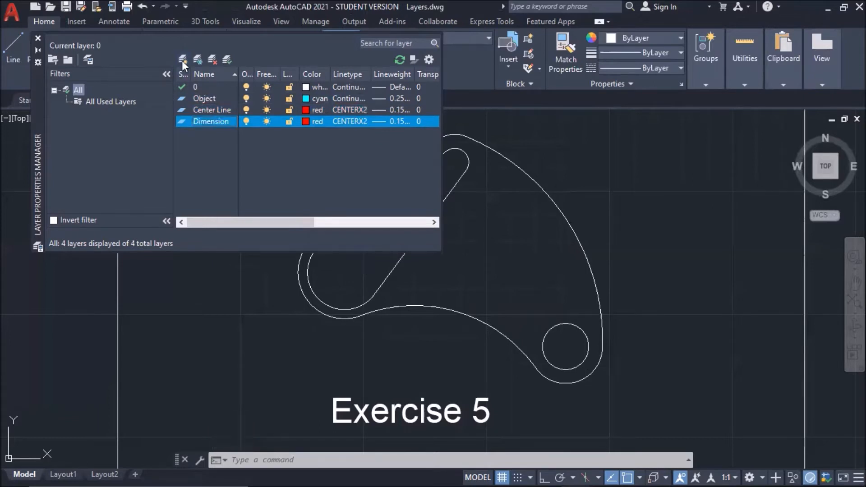
Keep colour 9 and Continuous linetype for Dimension, leaving its lineweight unchanged.
left_click(305, 121)
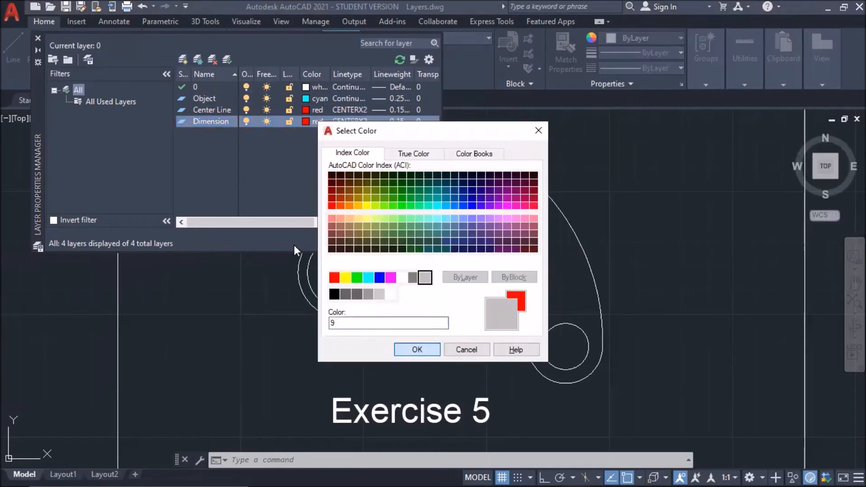
key("Return")
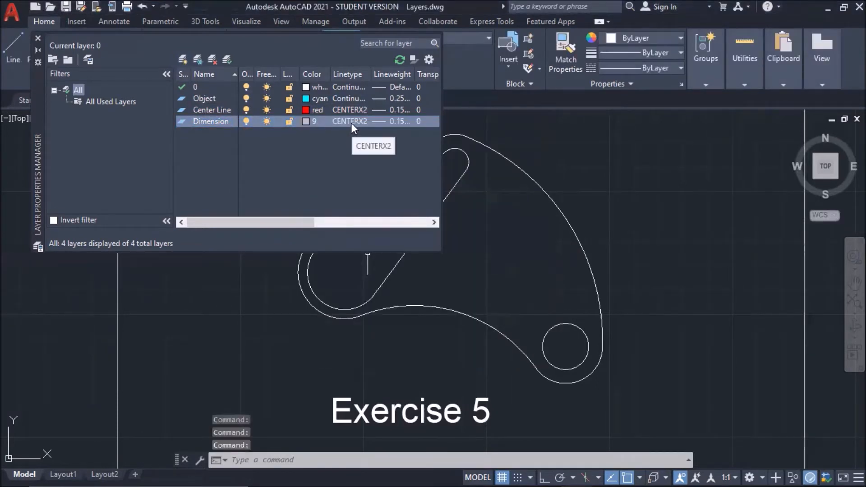
left_click(351, 123)
key("Escape")
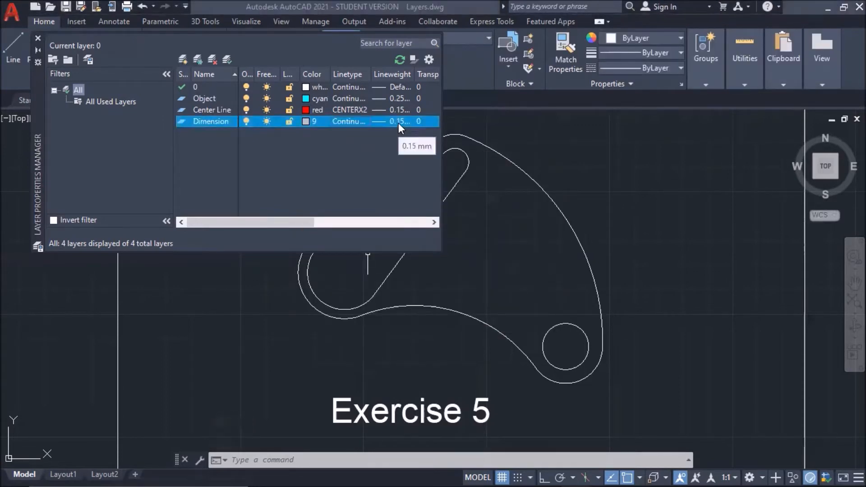
left_click(398, 122)
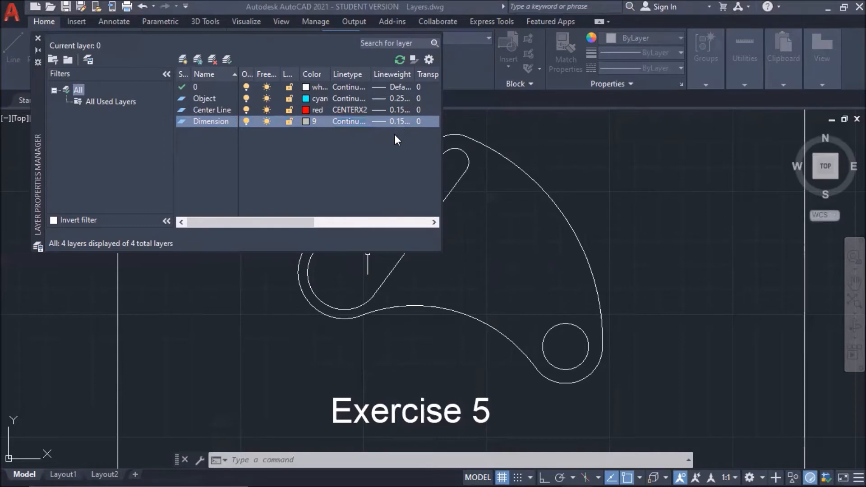
key("Escape")
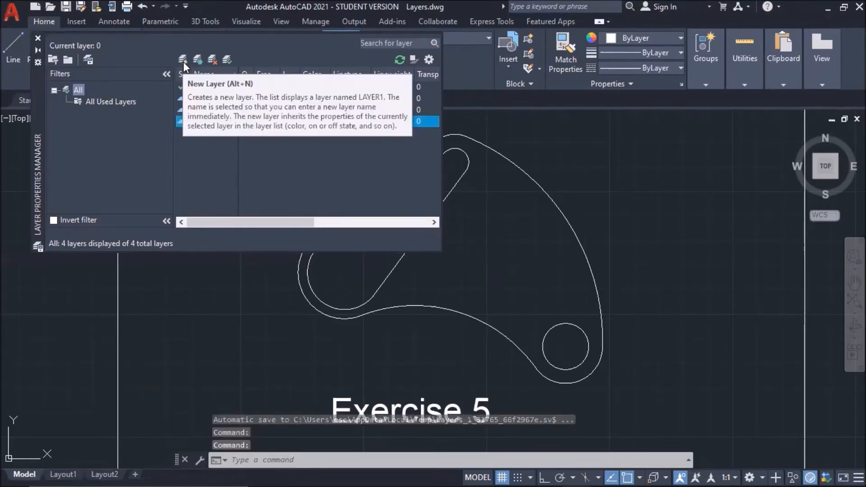
Add a new layer named Hidden Line coloured blue.
key("alt+n")
type("Hidden Line")
key("Return")
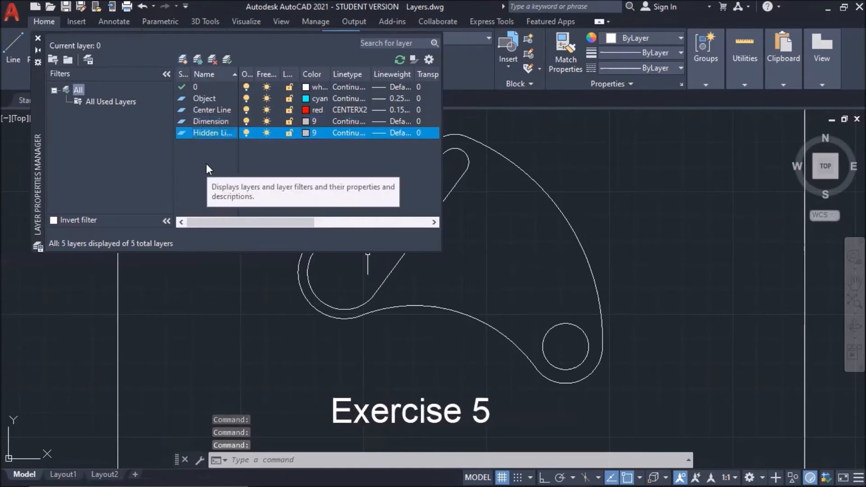
left_click(311, 133)
left_click(373, 276)
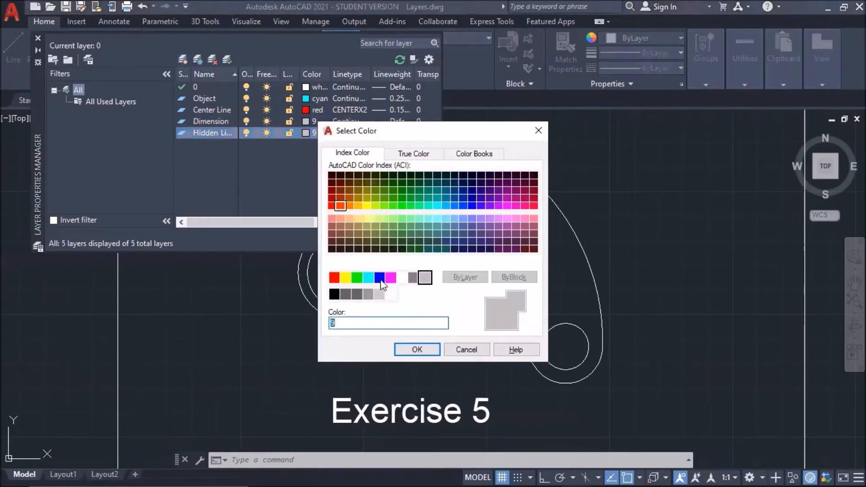
left_click(409, 349)
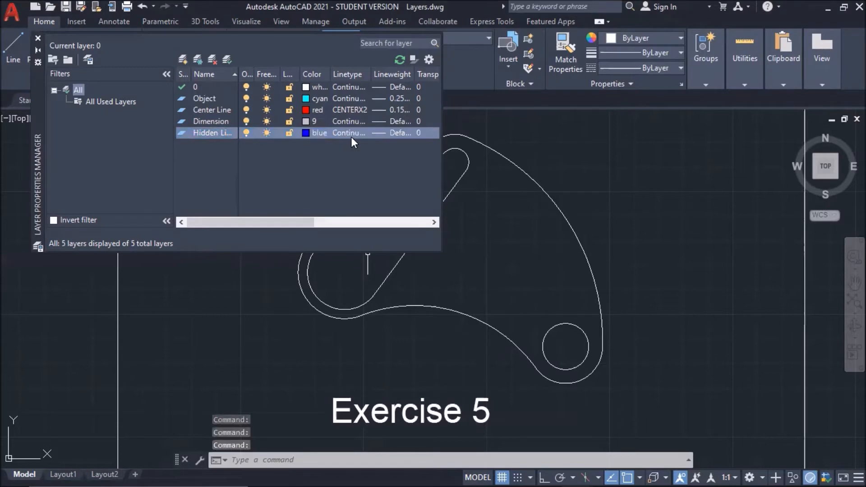
Give Hidden Line the HIDDENX2 linetype and a 0.05 mm lineweight.
left_click(350, 136)
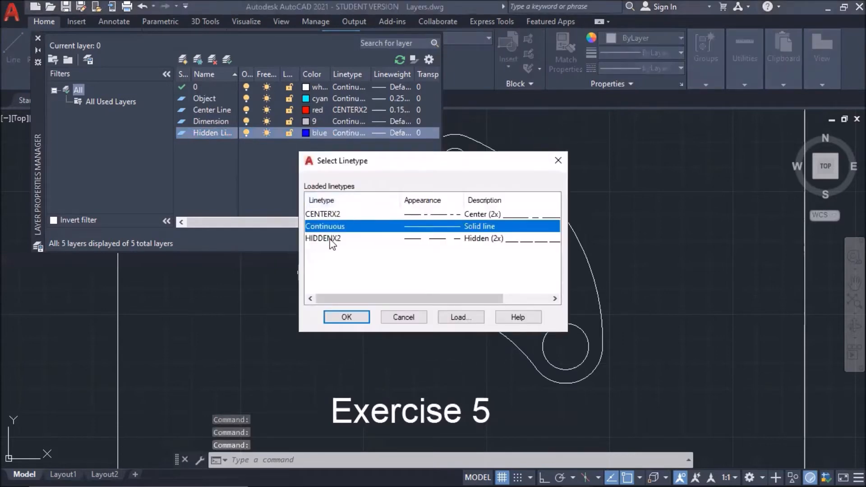
left_click(332, 239)
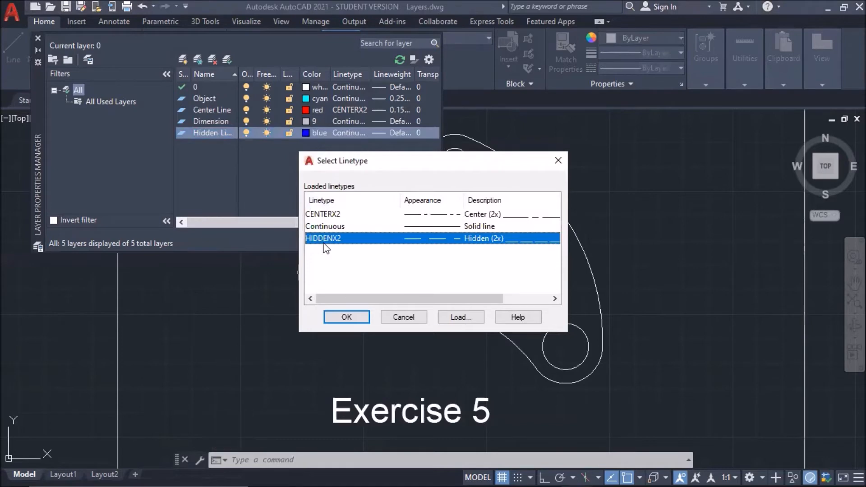
left_click(345, 318)
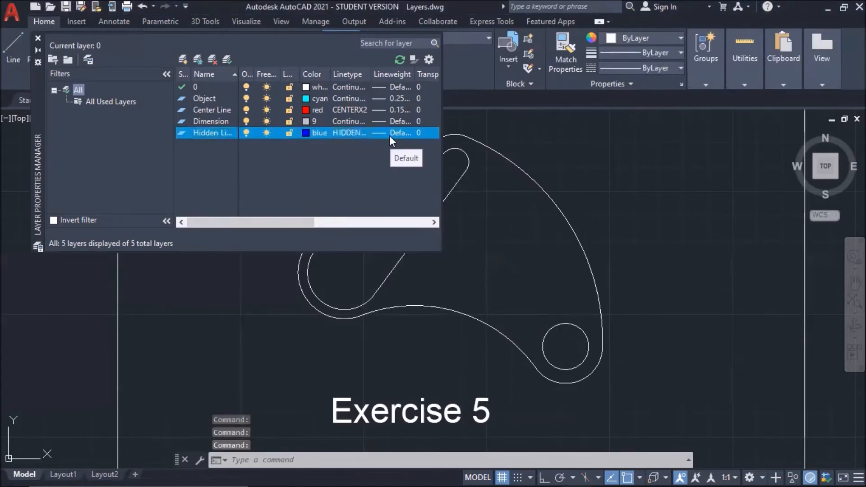
left_click(389, 135)
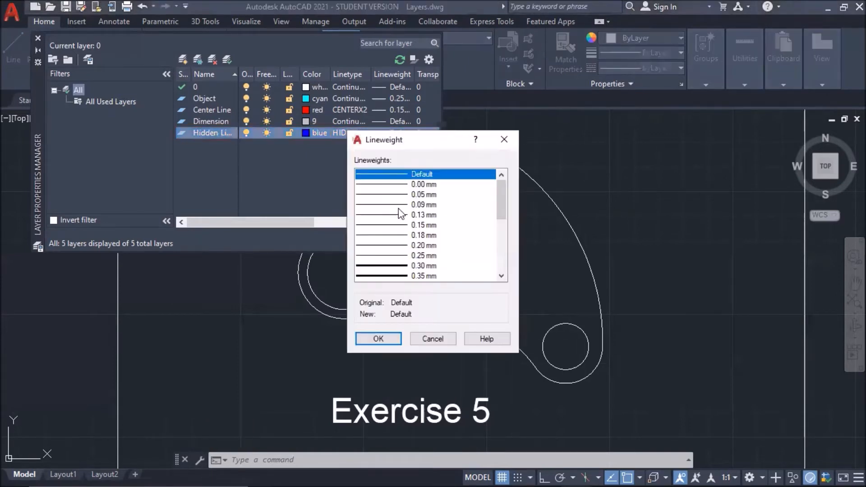
left_click(423, 195)
left_click(432, 338)
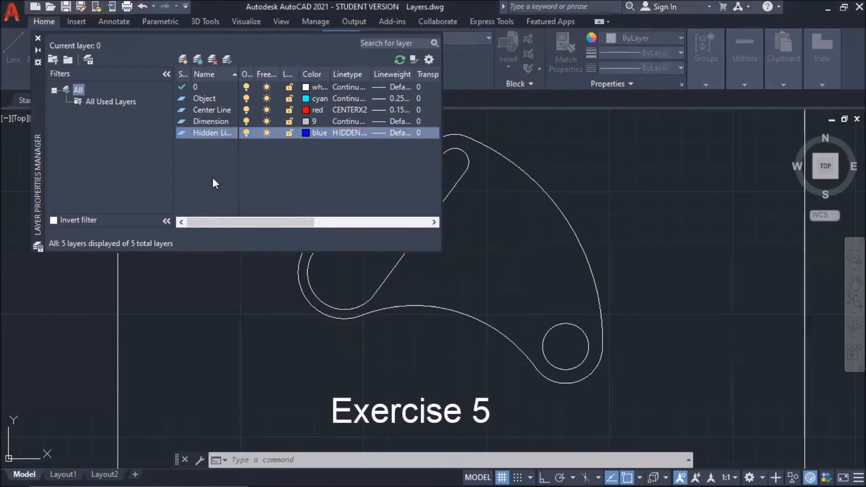
Add a new layer named Hatch coloured magenta.
left_click(183, 60)
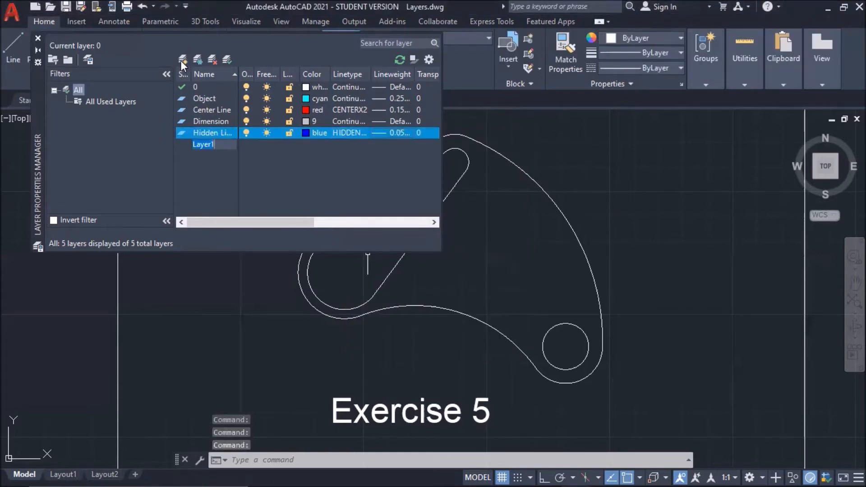
type("Hatch")
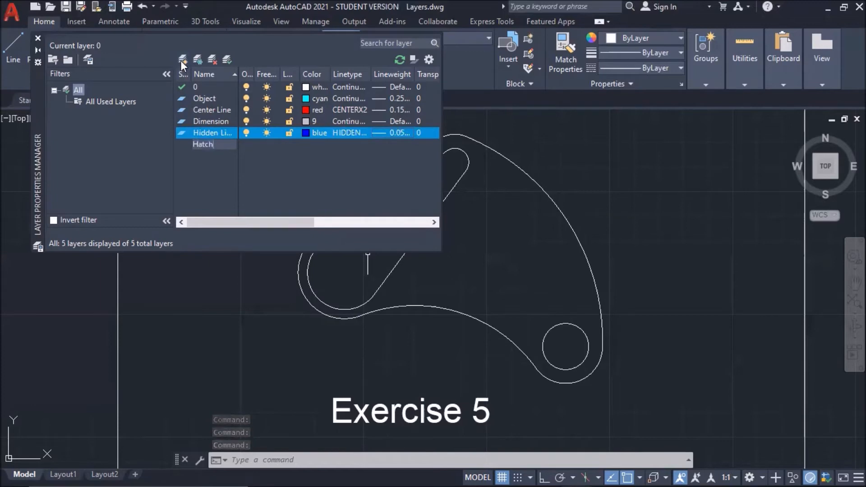
key("Return")
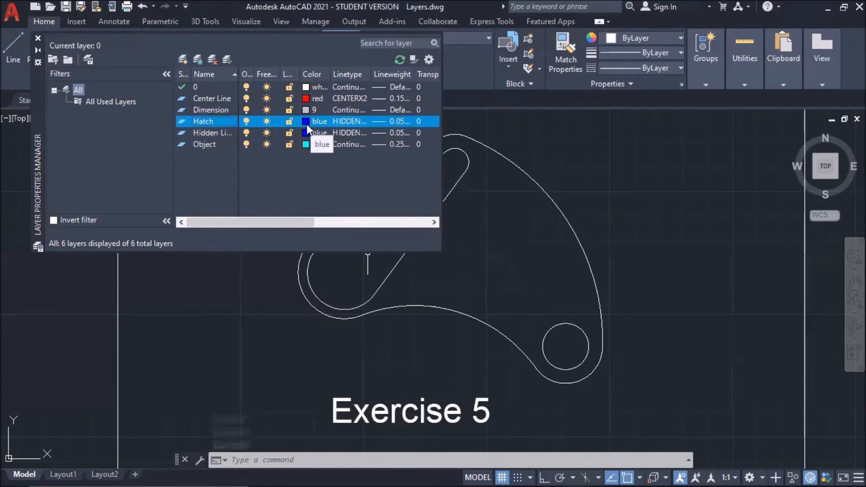
left_click(306, 122)
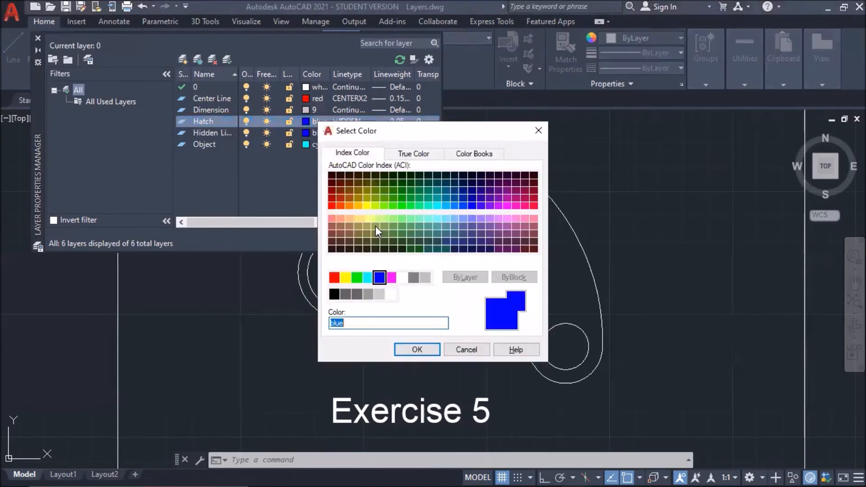
left_click(425, 352)
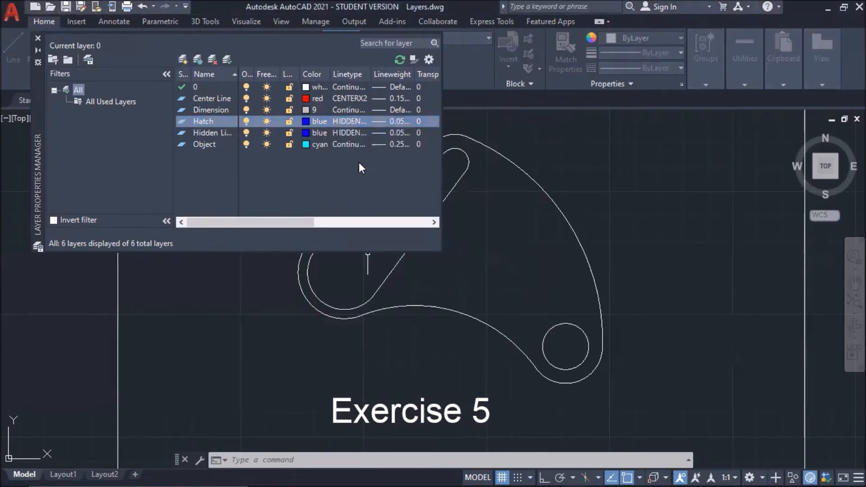
Set the Hatch layer to Continuous linetype and confirm its lineweight.
left_click(356, 121)
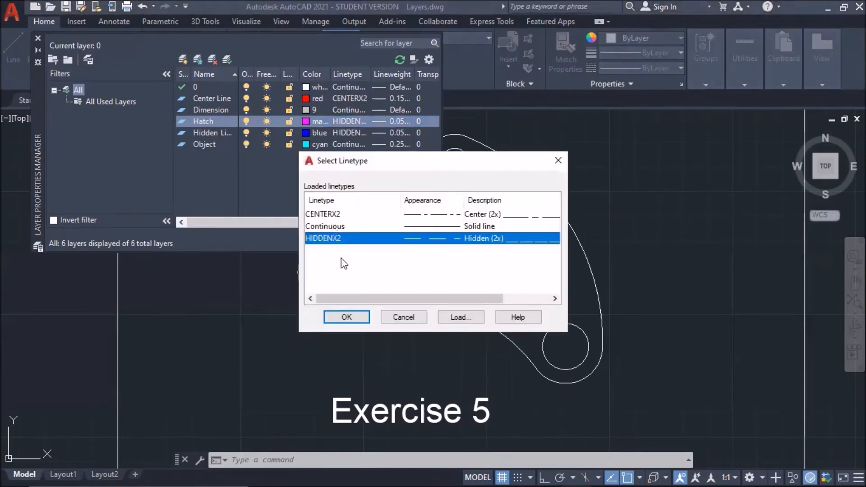
double_click(329, 226)
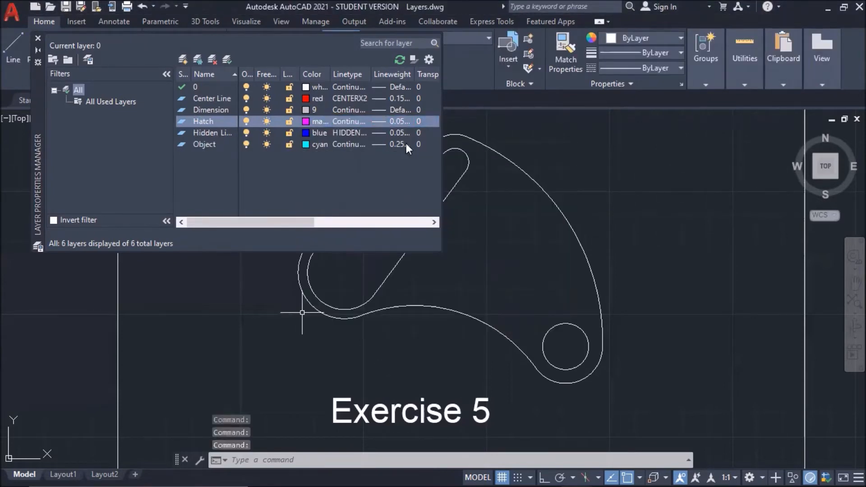
left_click(400, 121)
left_click(378, 338)
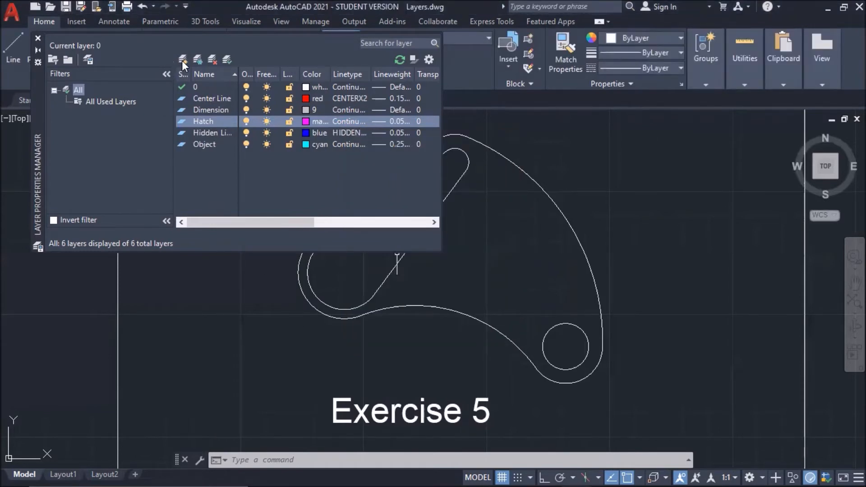
Create a layer named Text and give it a 0.20 mm lineweight.
left_click(182, 60)
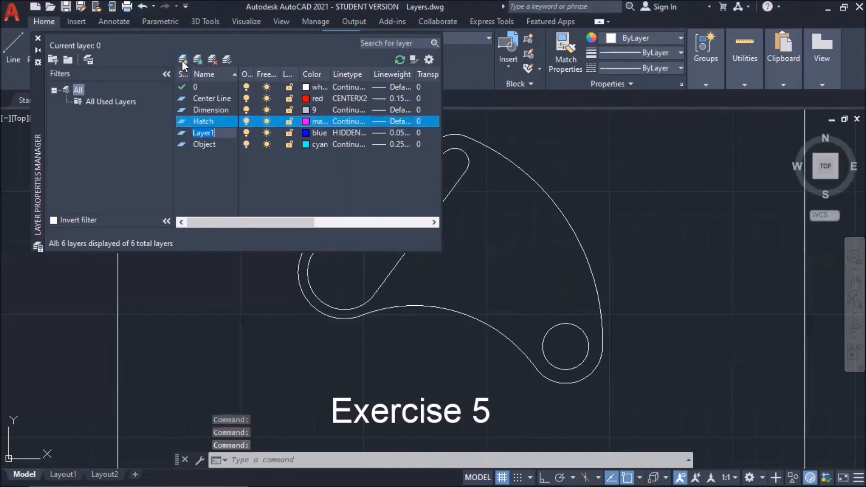
key("BackSpace")
type("T")
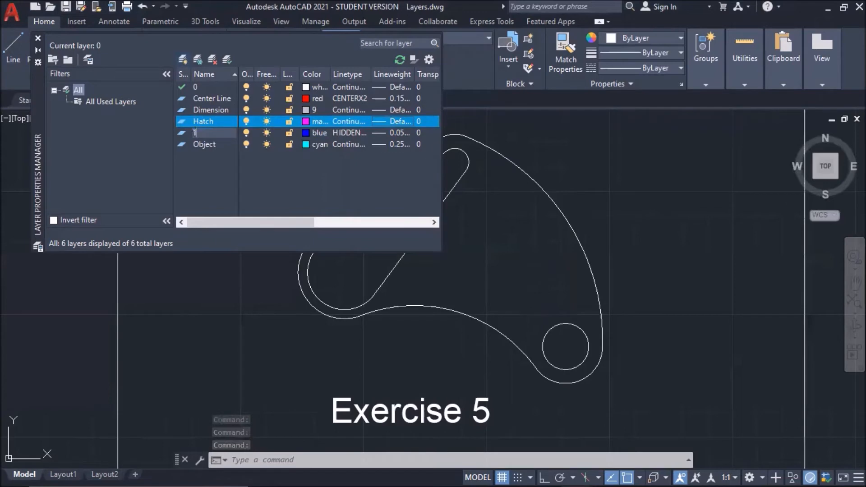
type("ext")
key("Return")
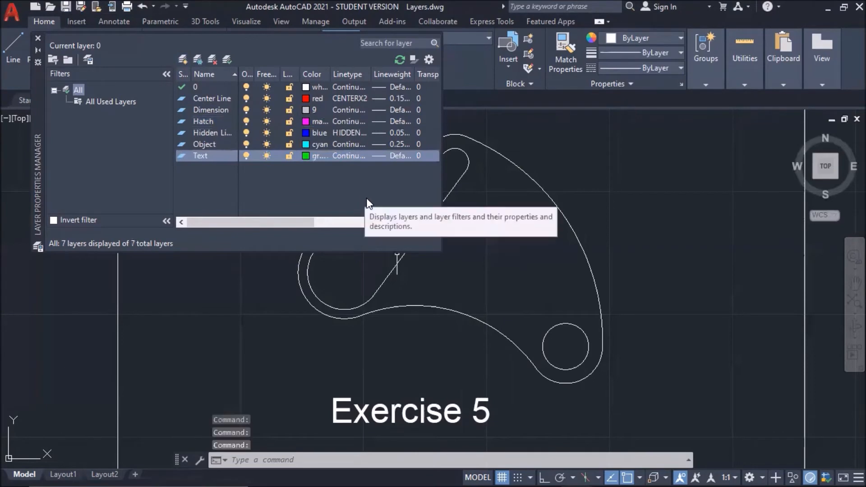
left_click(390, 158)
left_click(424, 245)
left_click(379, 339)
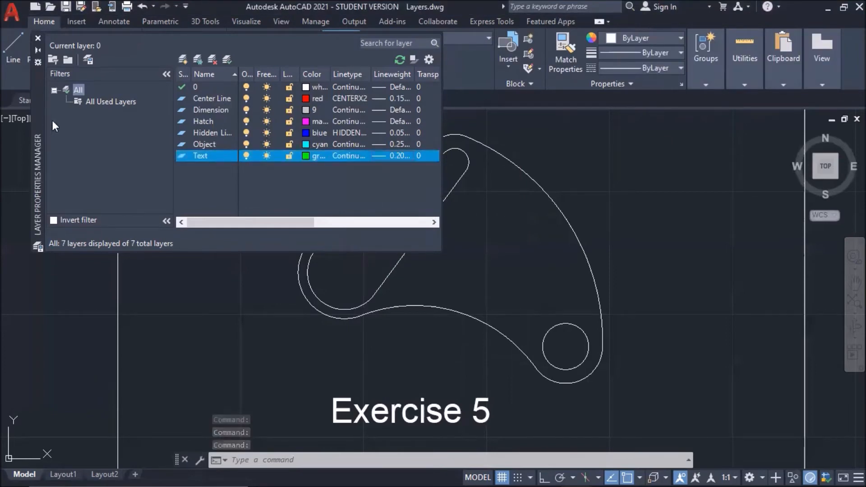
Select the bracket outlines, including the bottom outer arc, and move them onto the Object layer.
left_click(38, 39)
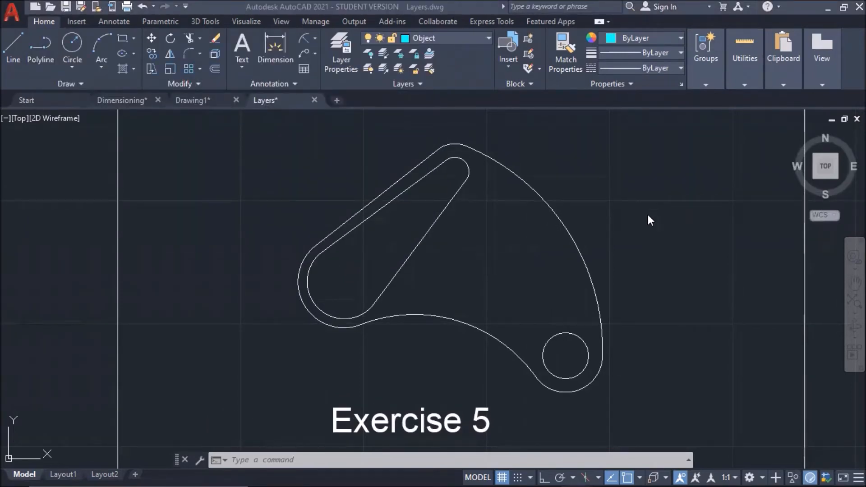
left_click(679, 131)
left_click(229, 348)
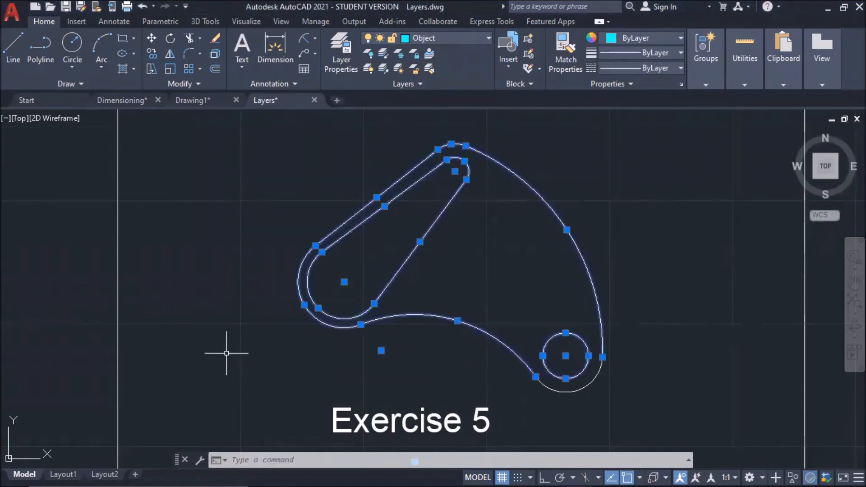
left_click(527, 389)
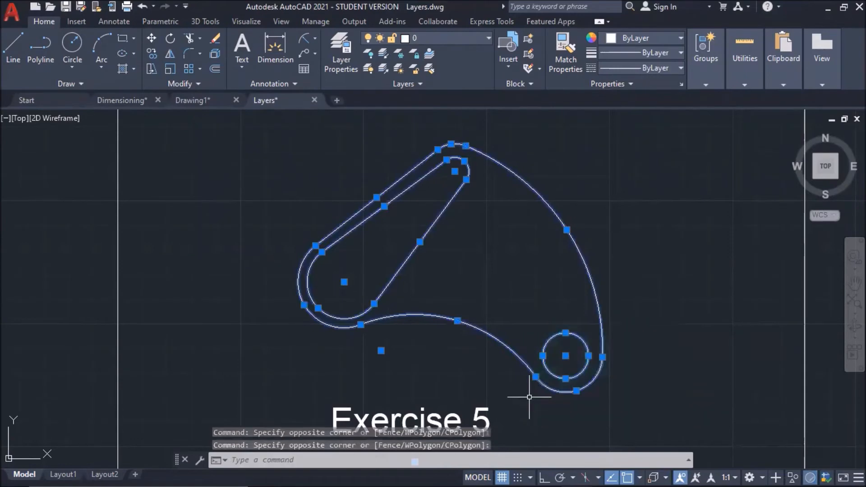
left_click(488, 39)
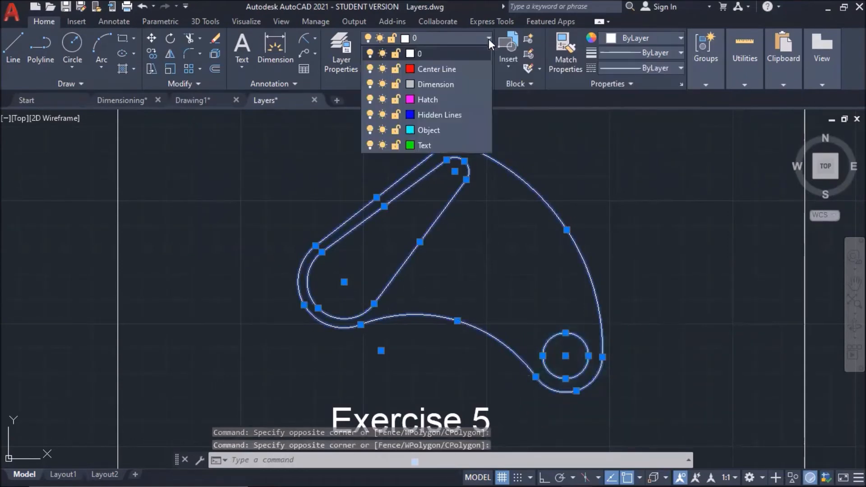
left_click(430, 131)
key("ctrl+a")
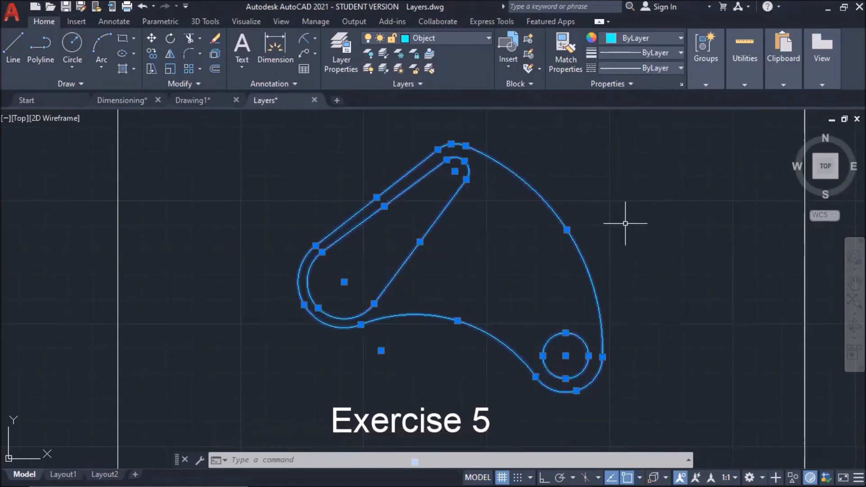
left_click(669, 278)
key("Escape")
key("Escape")
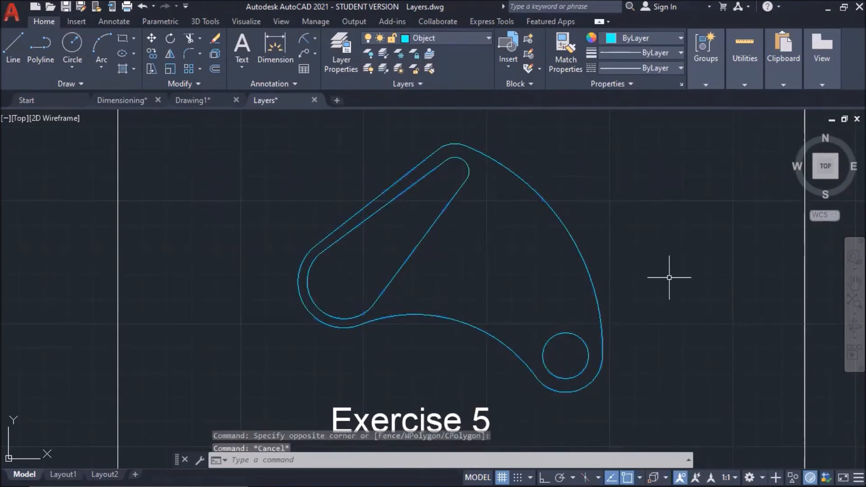
Select the Exercise 5 label and place it on the Text layer.
left_click(506, 386)
left_click(315, 421)
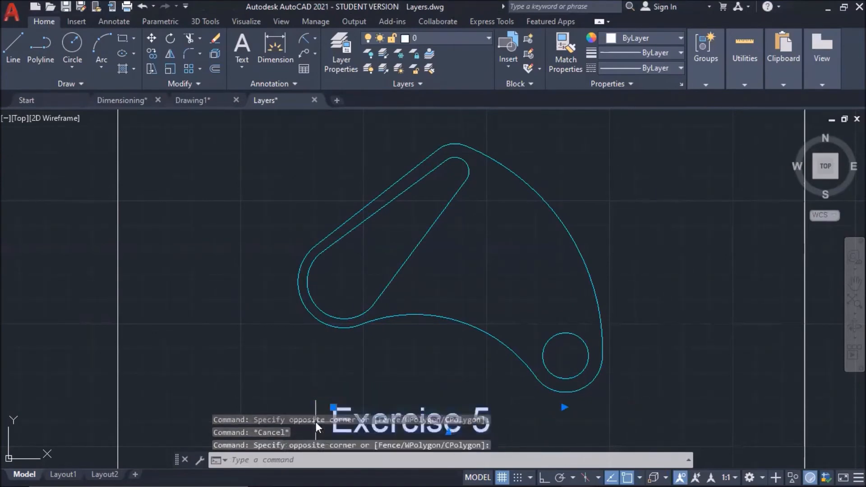
left_click(486, 39)
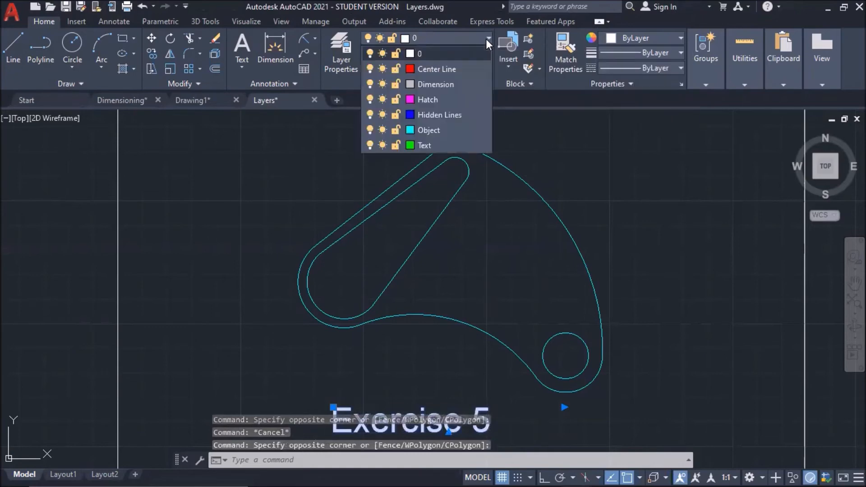
left_click(418, 144)
left_click(485, 421)
left_click(382, 410)
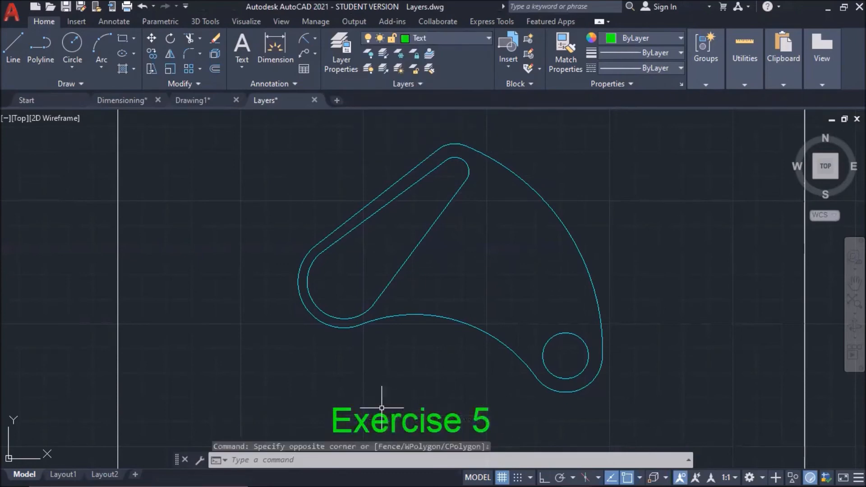
key("Escape")
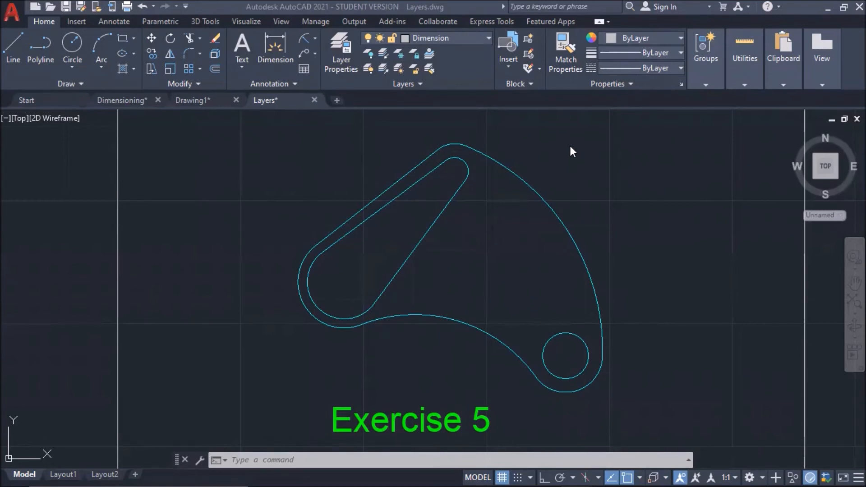
left_click(490, 39)
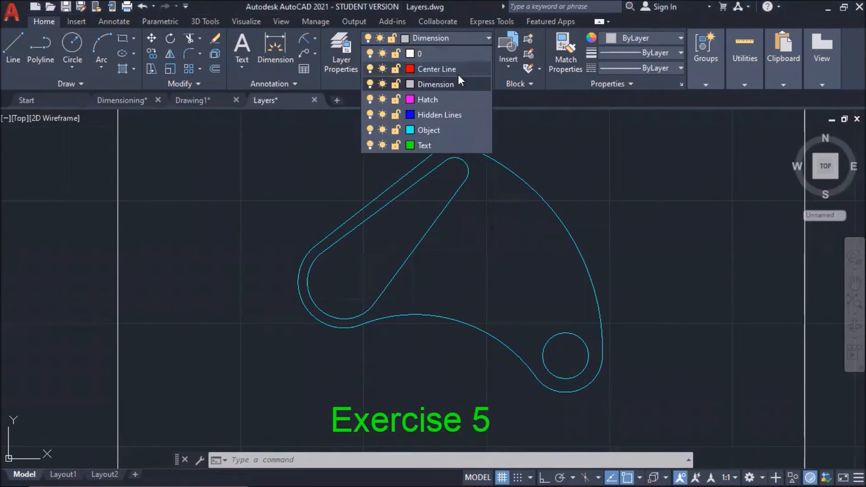
Make Object the current layer and draw a circle to the right of the part.
left_click(440, 131)
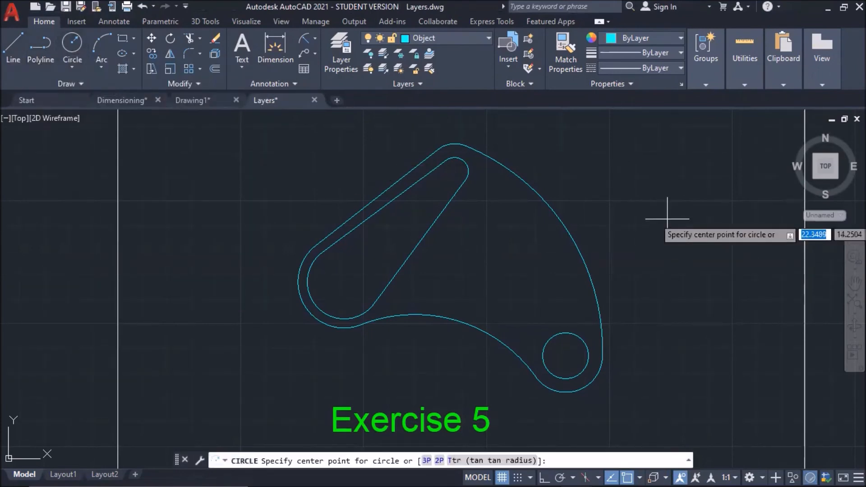
left_click(653, 219)
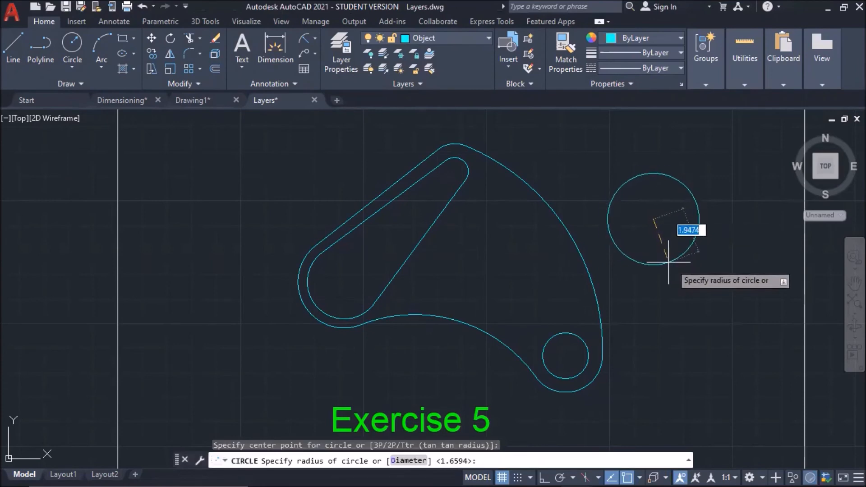
left_click(664, 255)
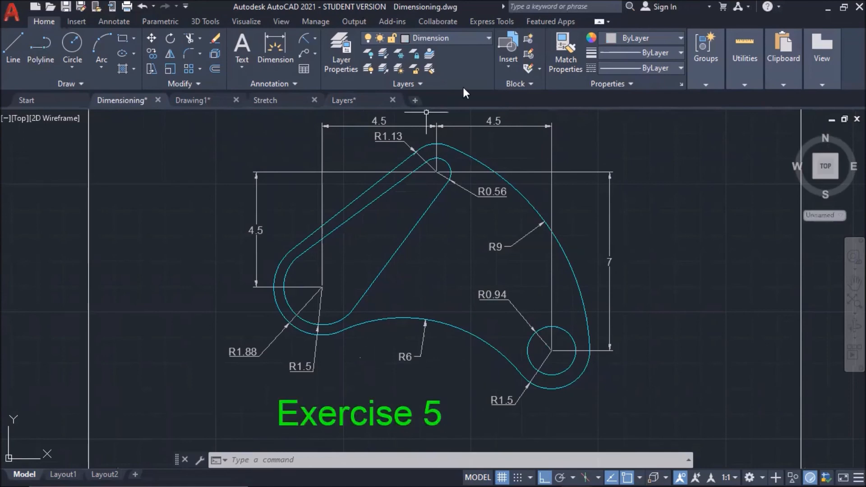
Turn off the Dimension layer, accepting the current-layer warning, then turn off the Text layer.
left_click(487, 39)
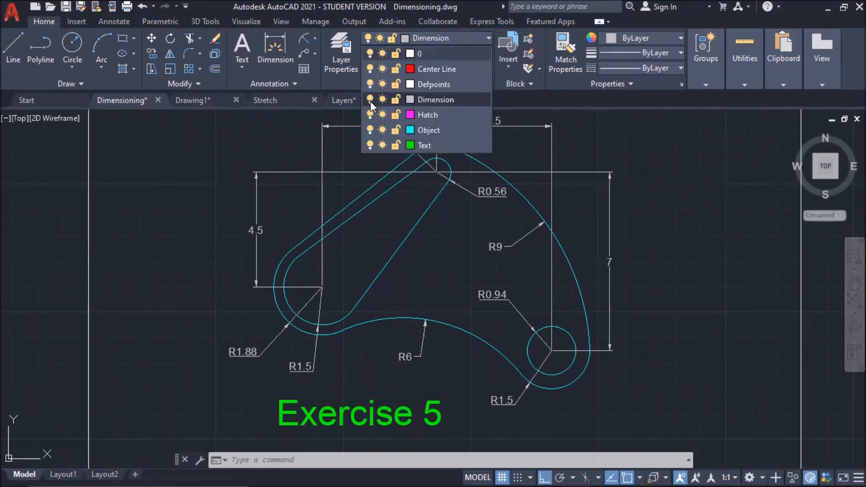
left_click(369, 99)
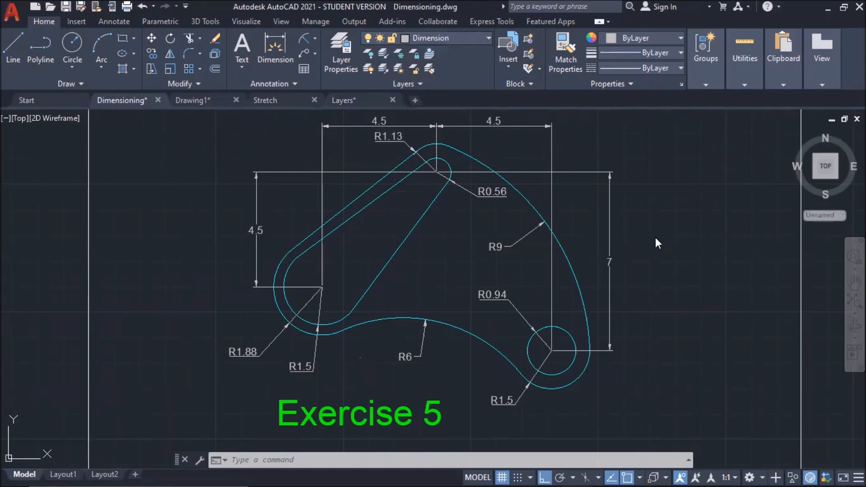
left_click(361, 231)
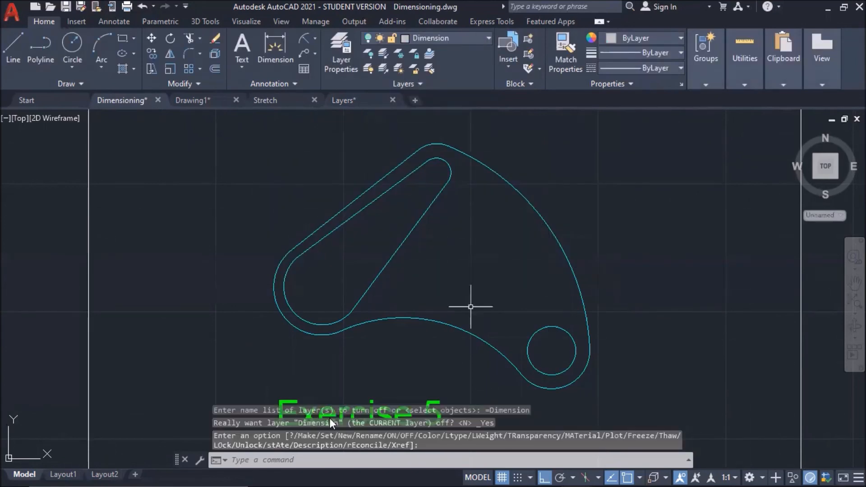
left_click(489, 39)
left_click(371, 145)
left_click(585, 199)
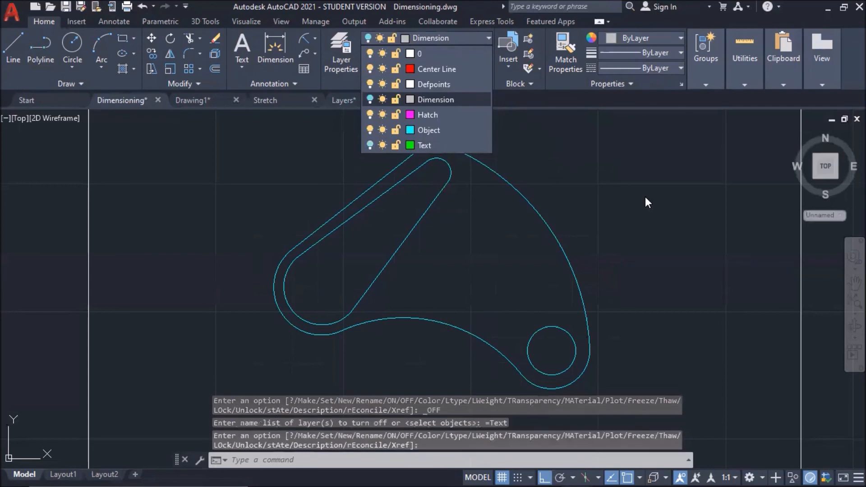